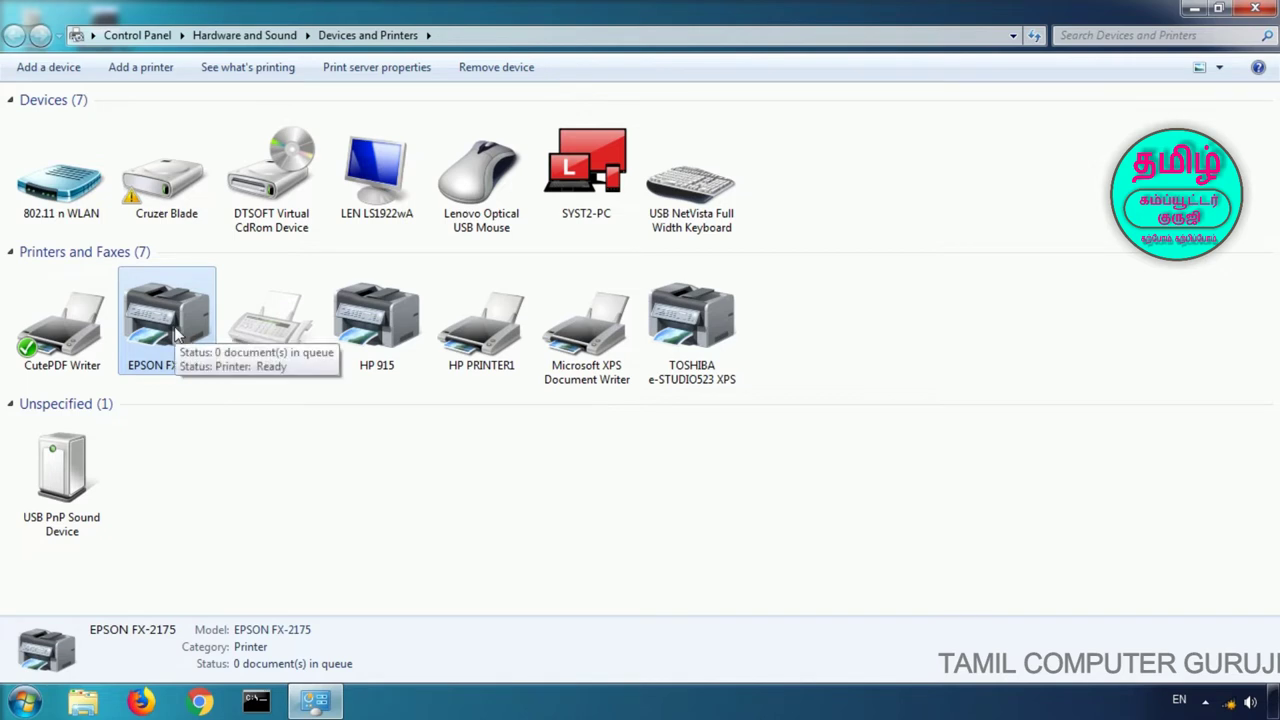
Print a test page from the EPSON FX-2175 printer properties and close the confirmation and properties dialogs
right_click(175, 334)
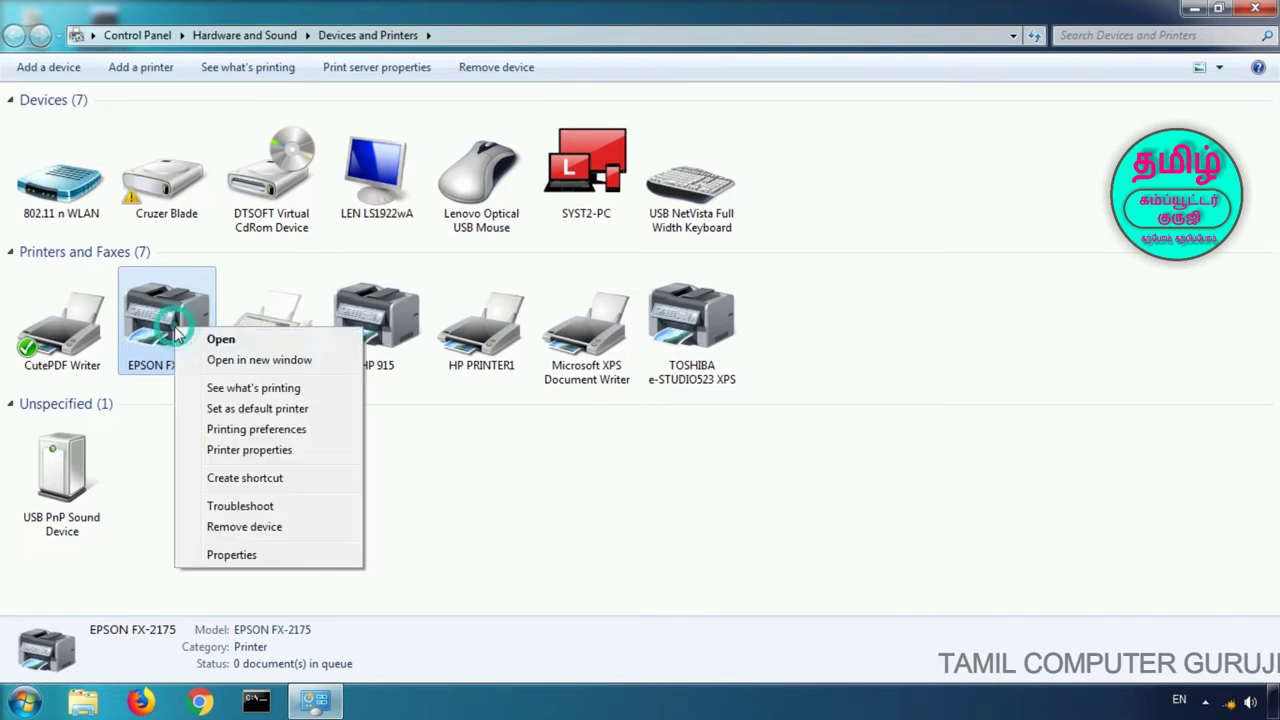
left_click(246, 451)
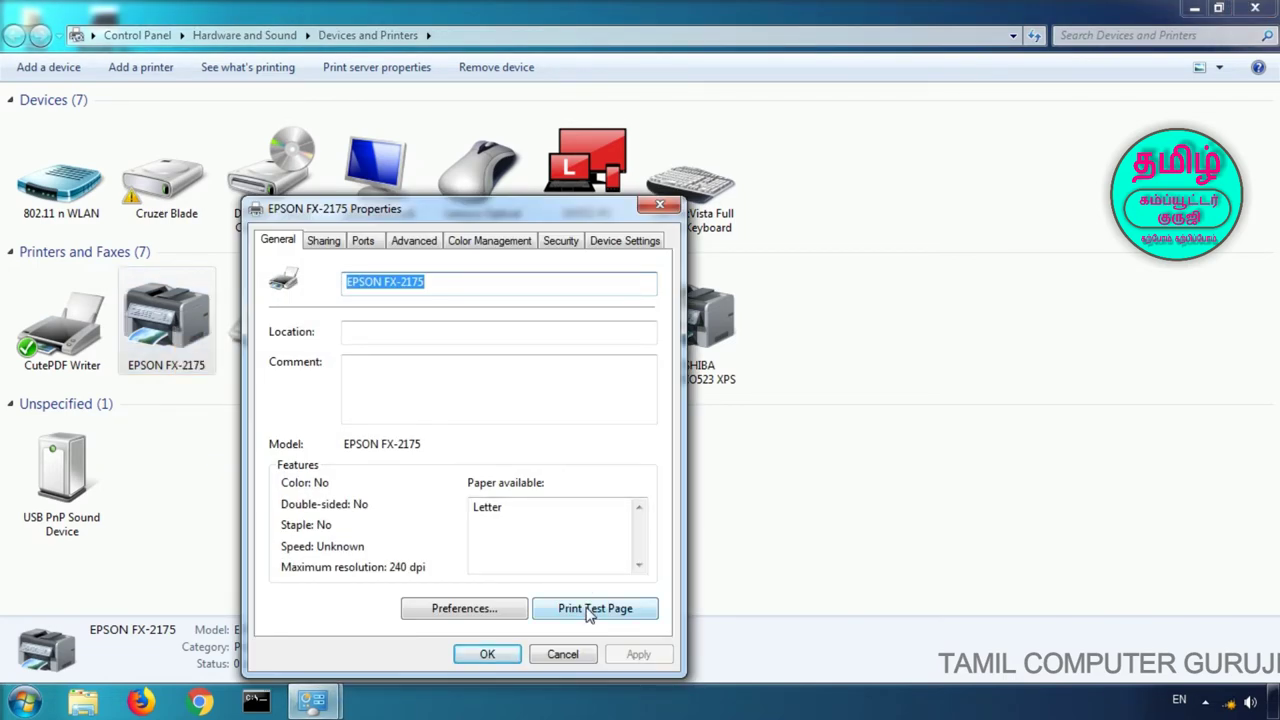
left_click(590, 612)
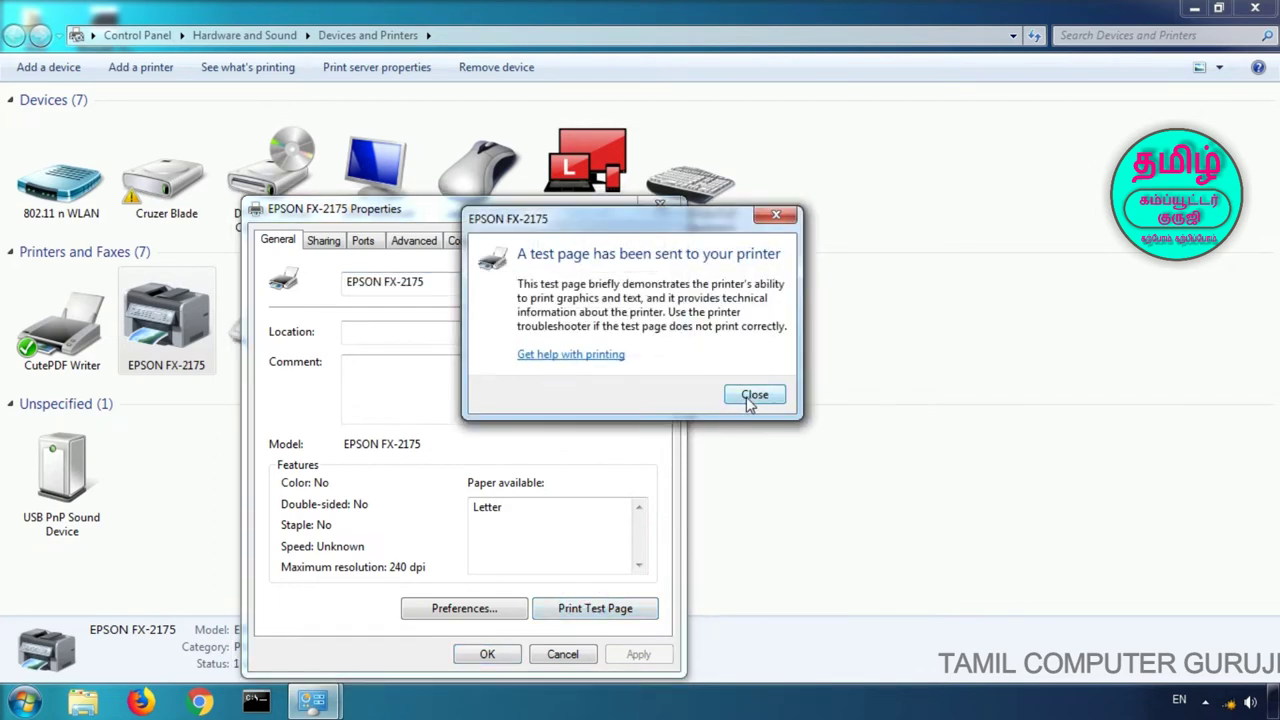
left_click(750, 396)
left_click(508, 658)
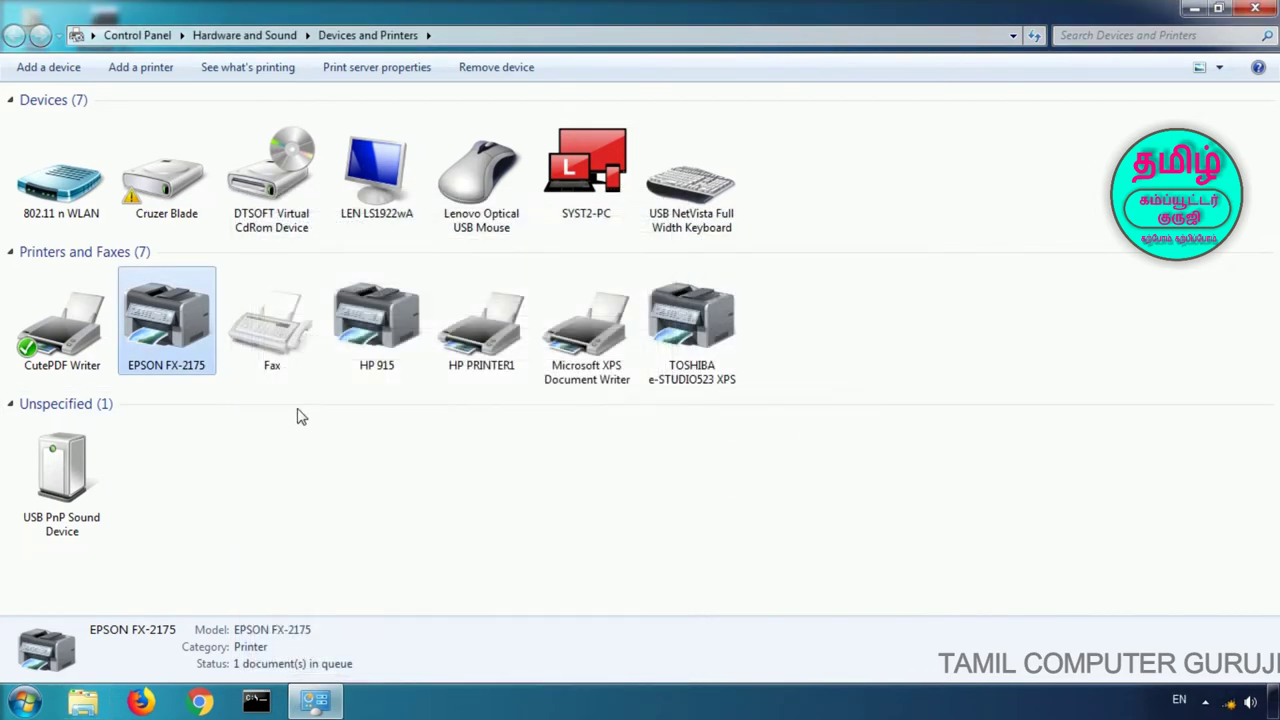
View the EPSON FX-2175 print queue, examine the test page job's status, size and port, and close the queue
right_click(169, 318)
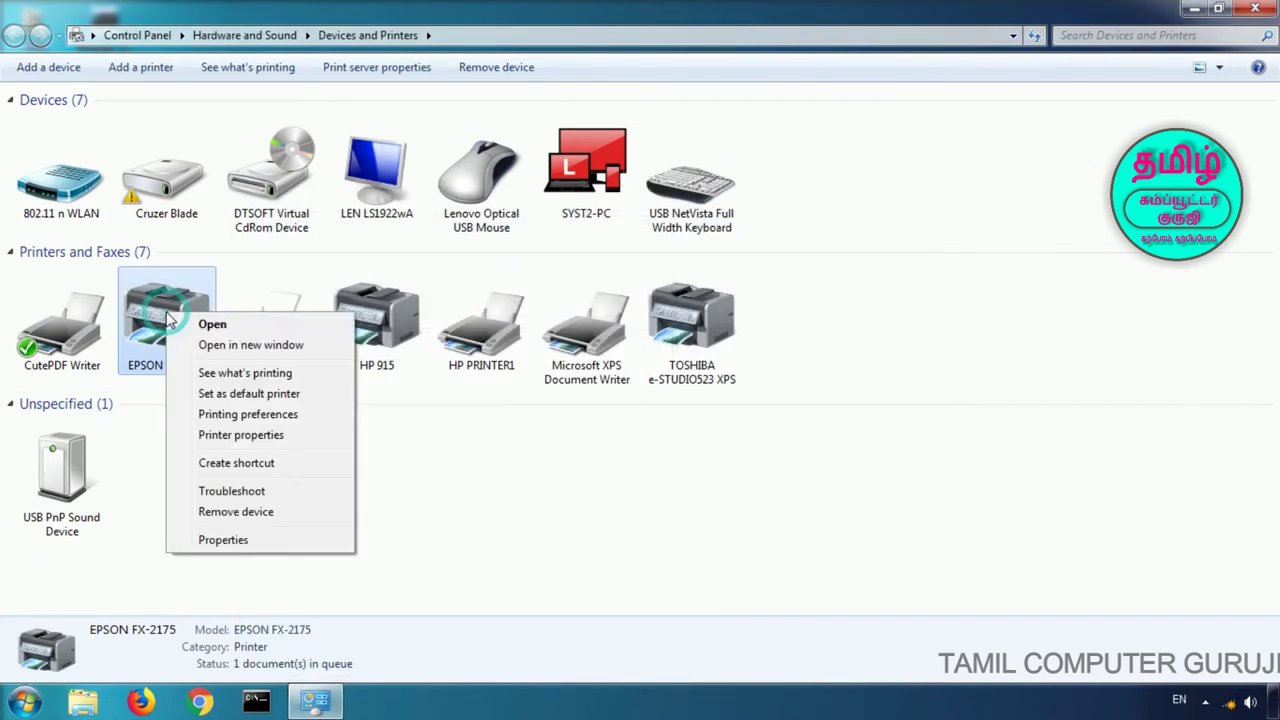
left_click(245, 373)
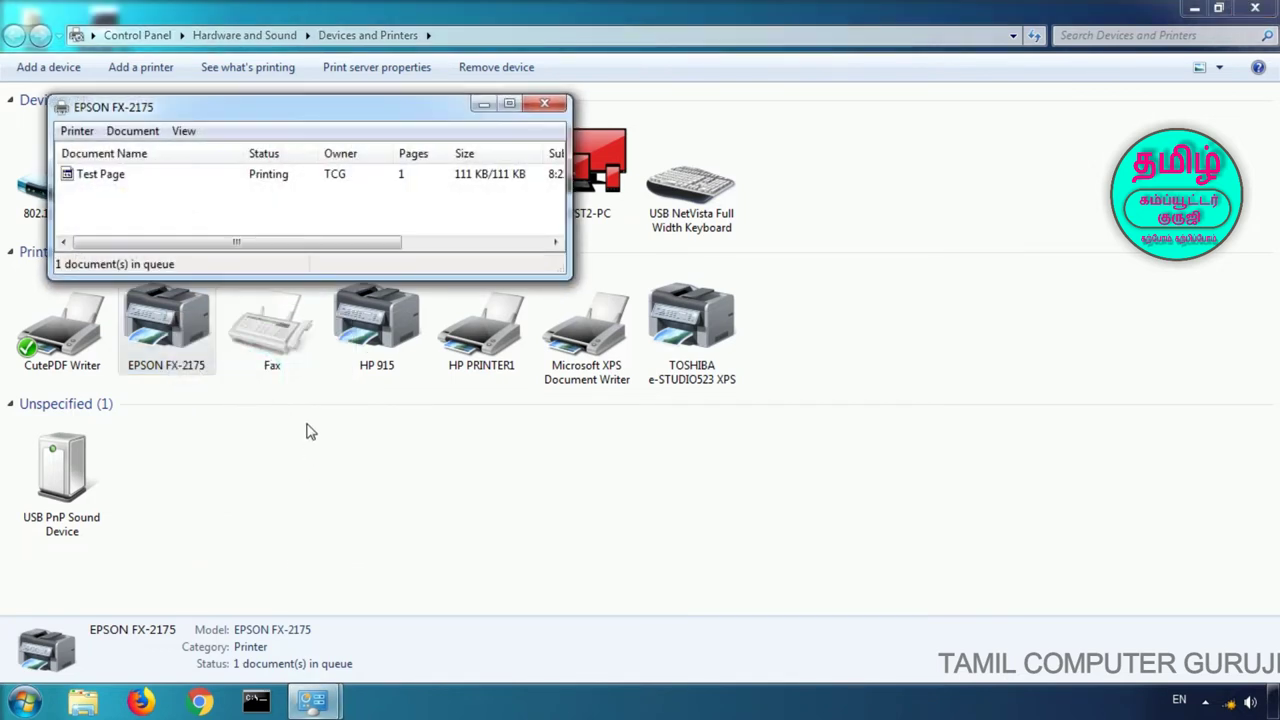
left_click_drag(270, 252, 240, 245)
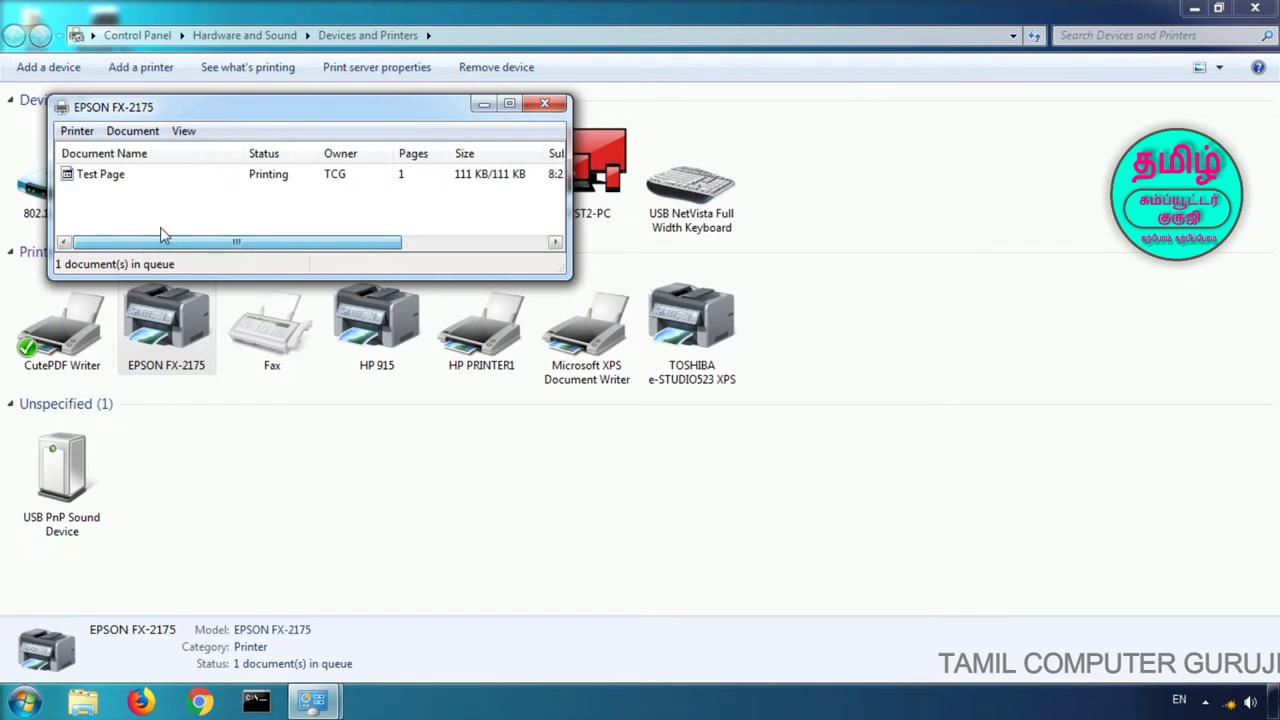
left_click(100, 174)
left_click_drag(150, 244, 172, 245)
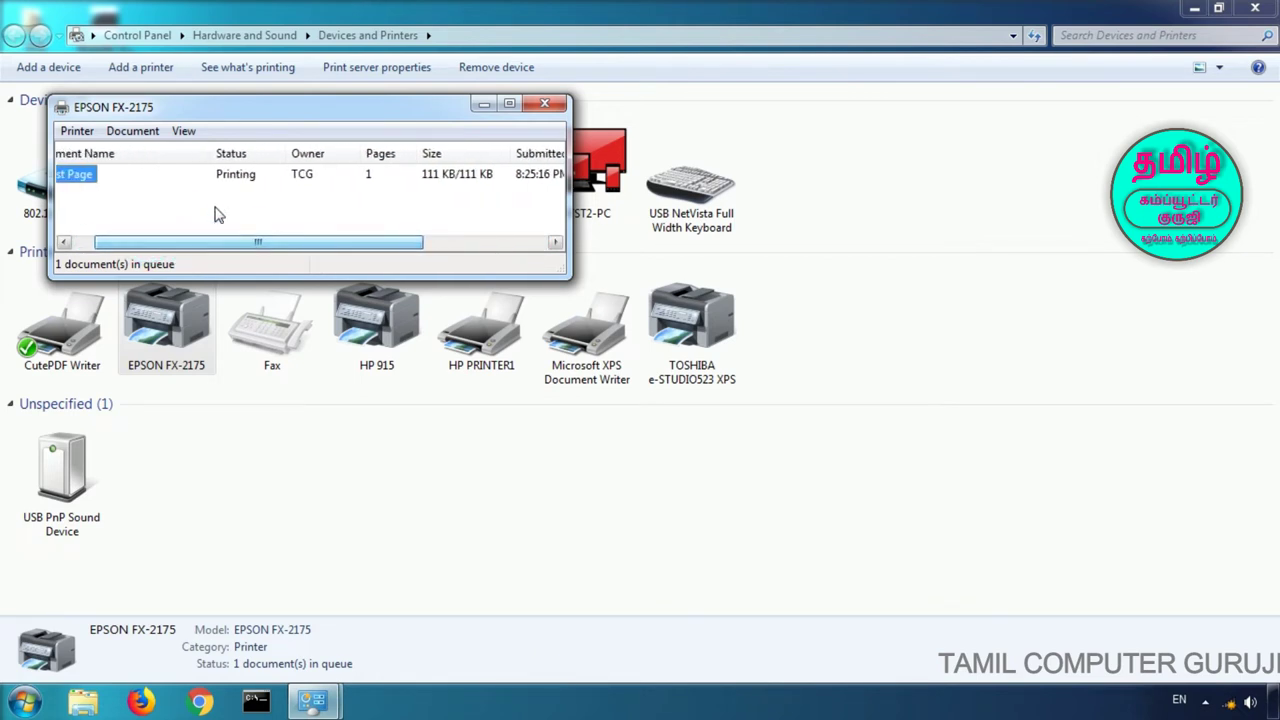
left_click_drag(251, 246, 366, 251)
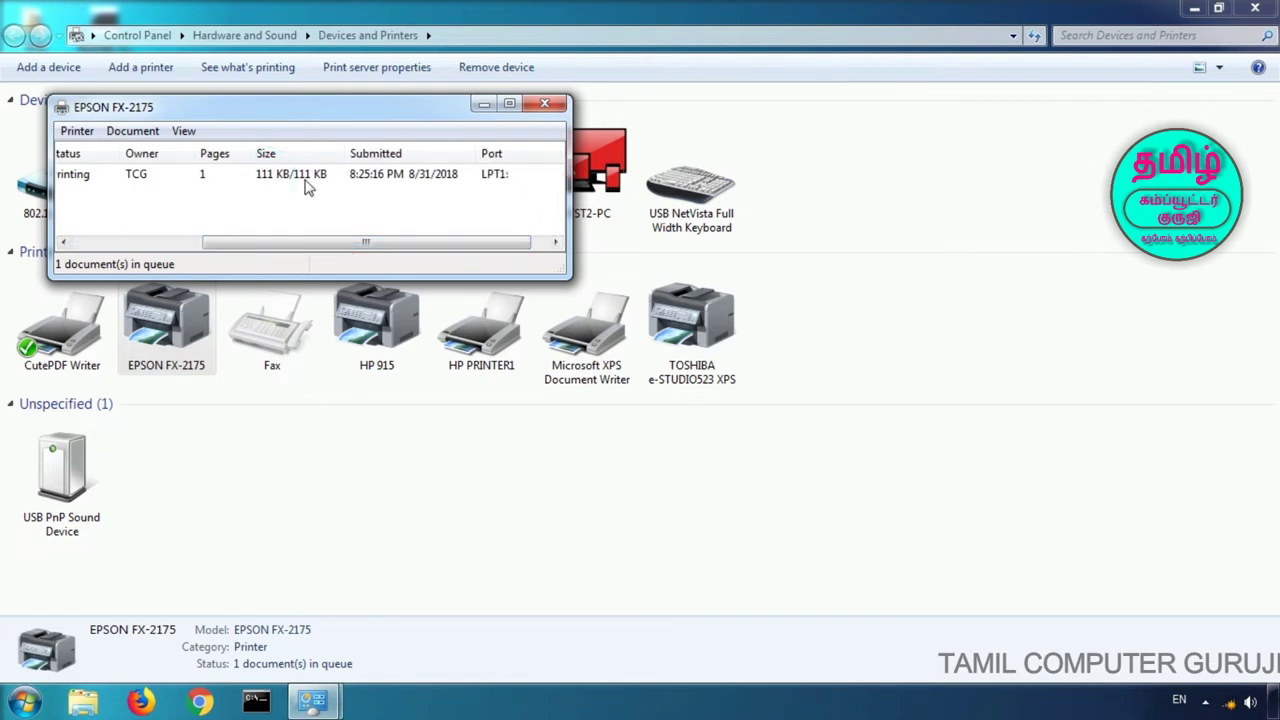
left_click_drag(371, 243, 168, 242)
left_click(109, 180)
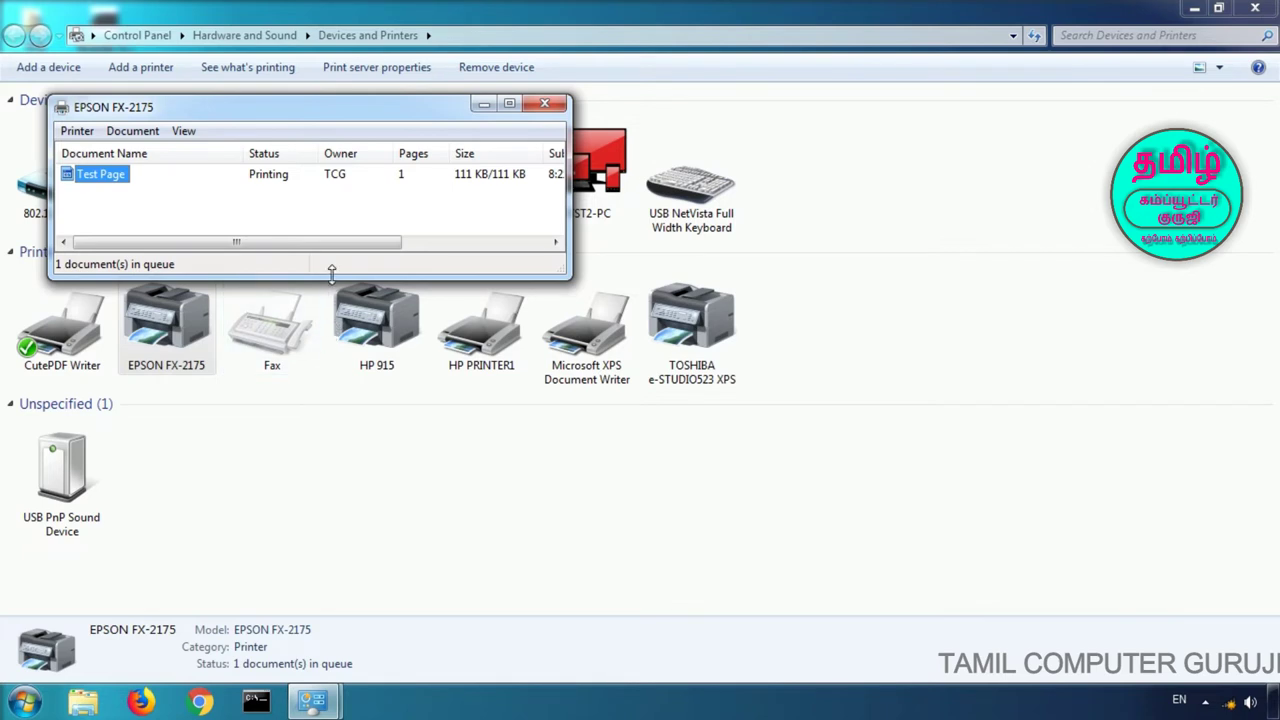
left_click(545, 104)
left_click(443, 412)
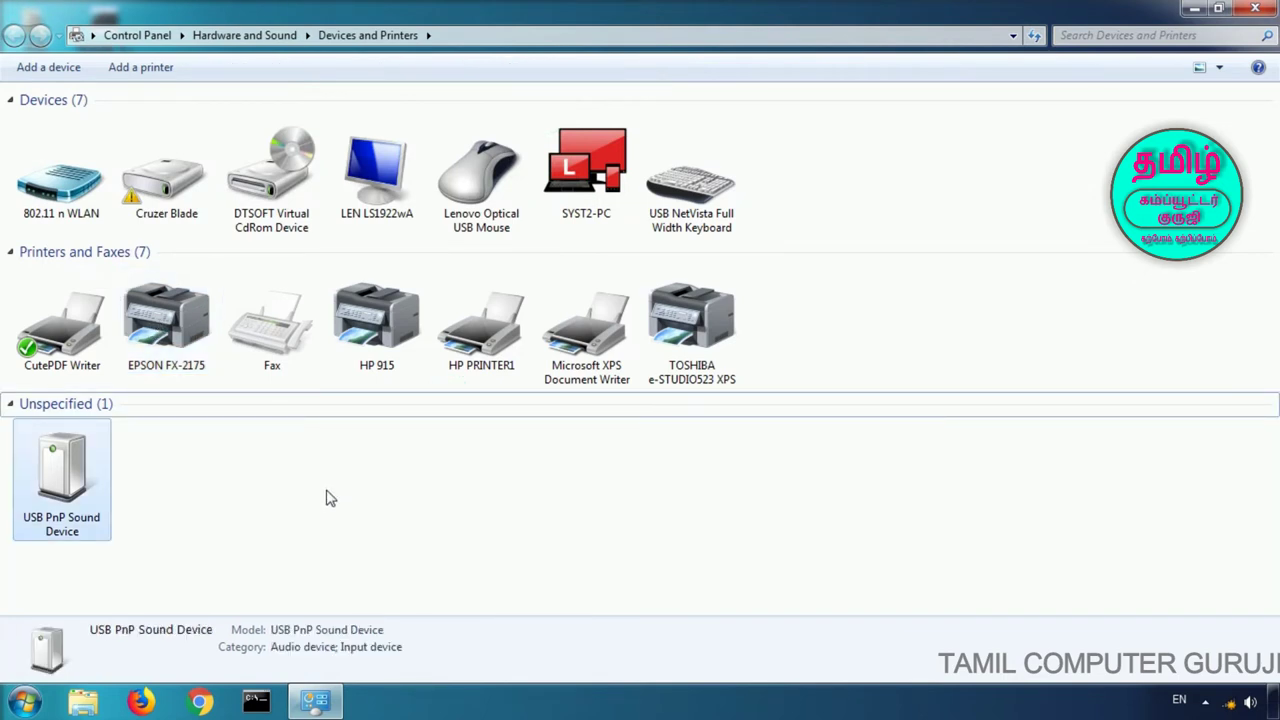
Recheck the test page's status in the EPSON FX-2175 print queue and close the queue again
right_click(172, 338)
left_click(220, 381)
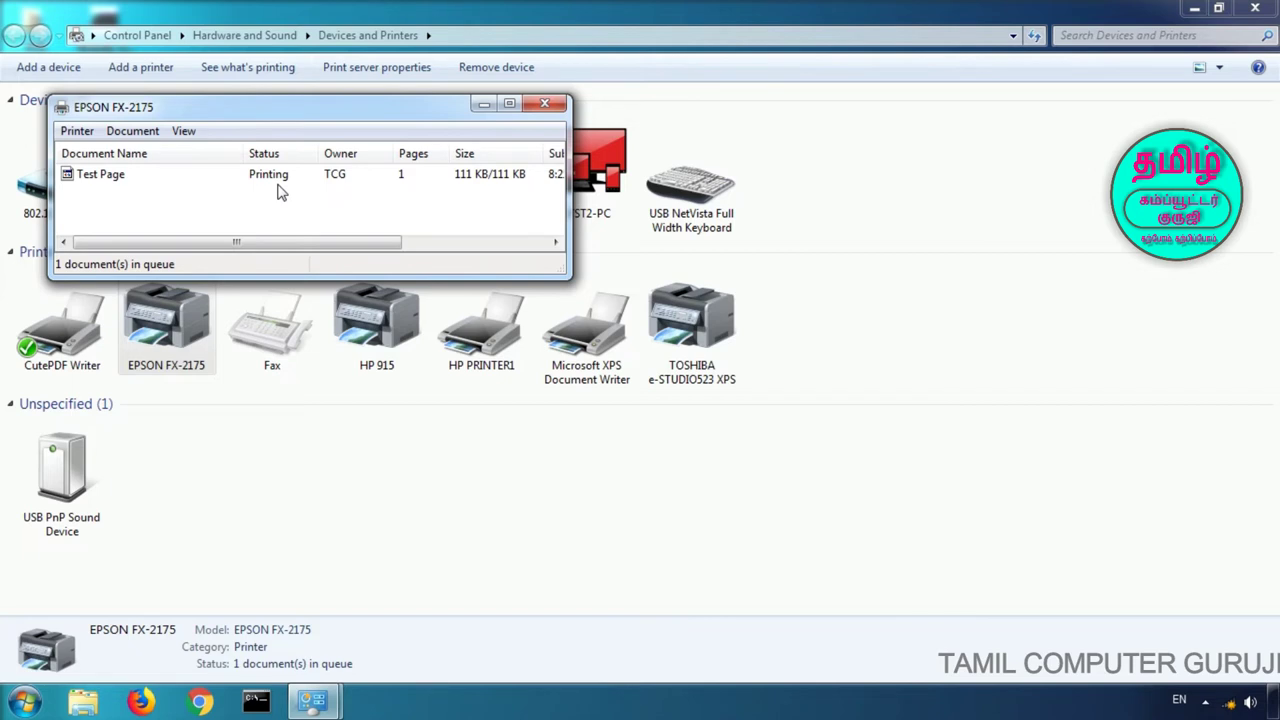
left_click(544, 105)
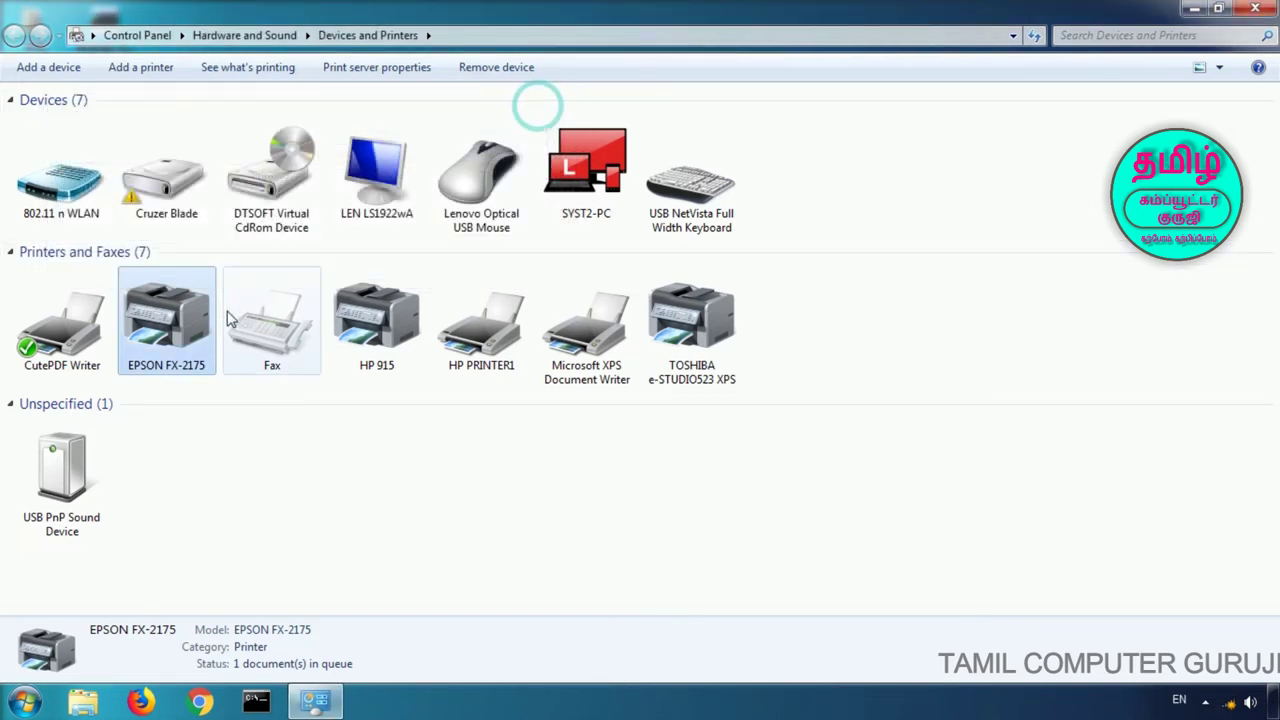
right_click(170, 339)
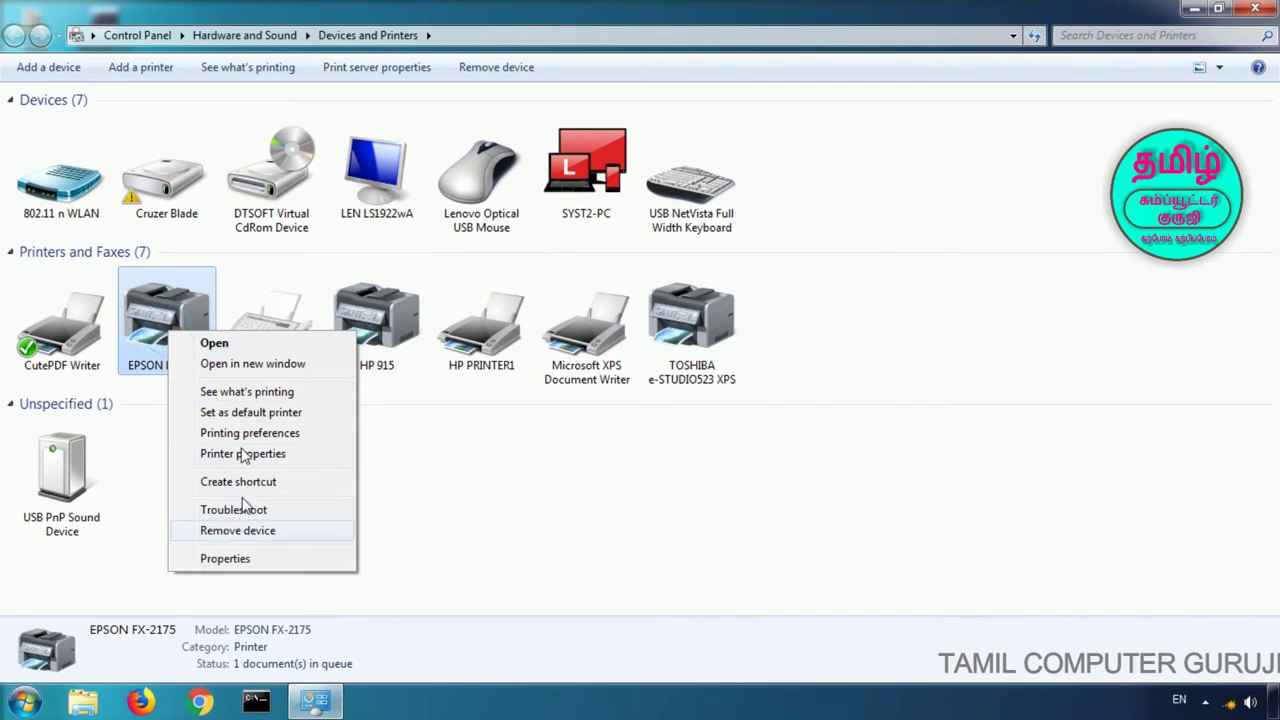
left_click(443, 536)
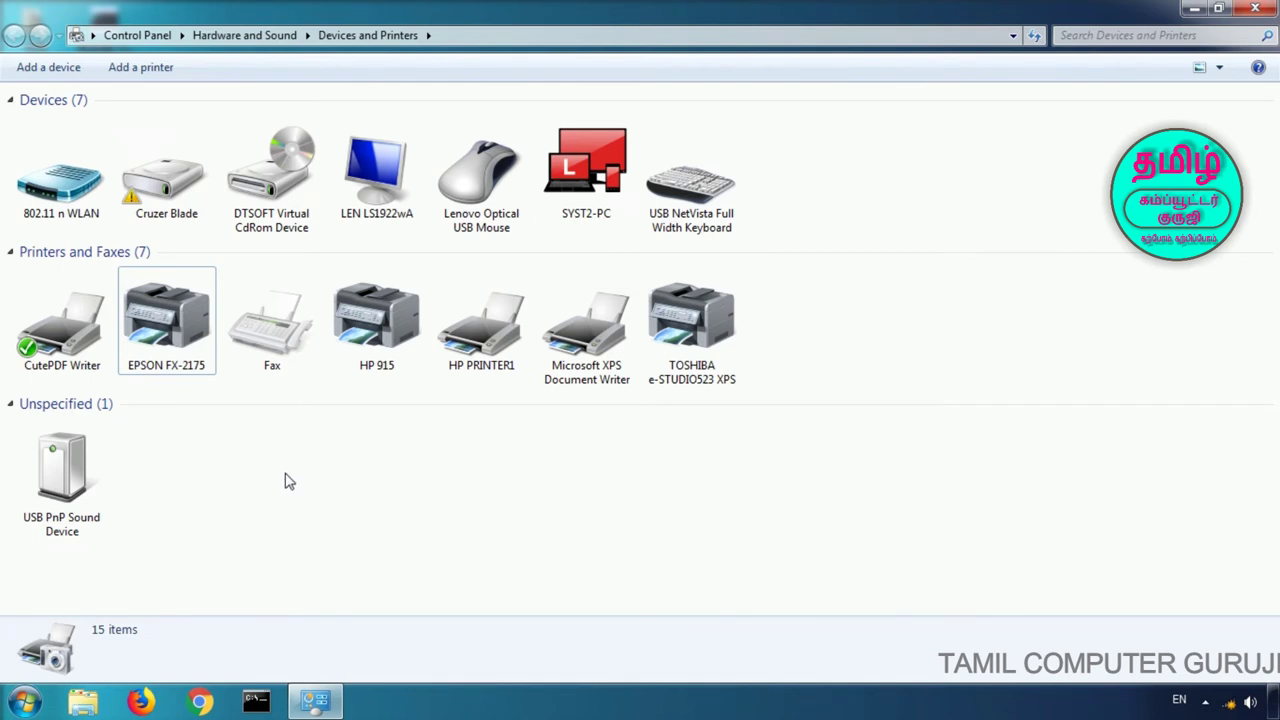
left_click(166, 342)
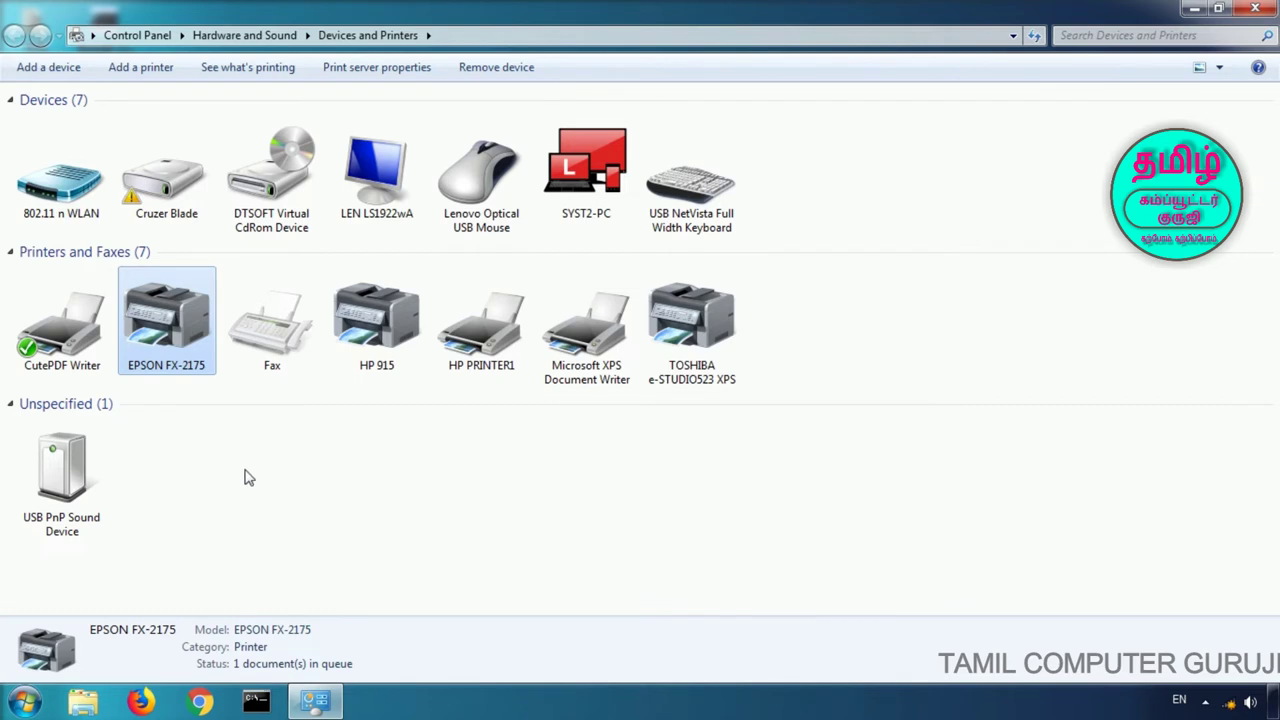
Open the EPSON FX-2175 printer properties and display the list of available printer ports
right_click(174, 324)
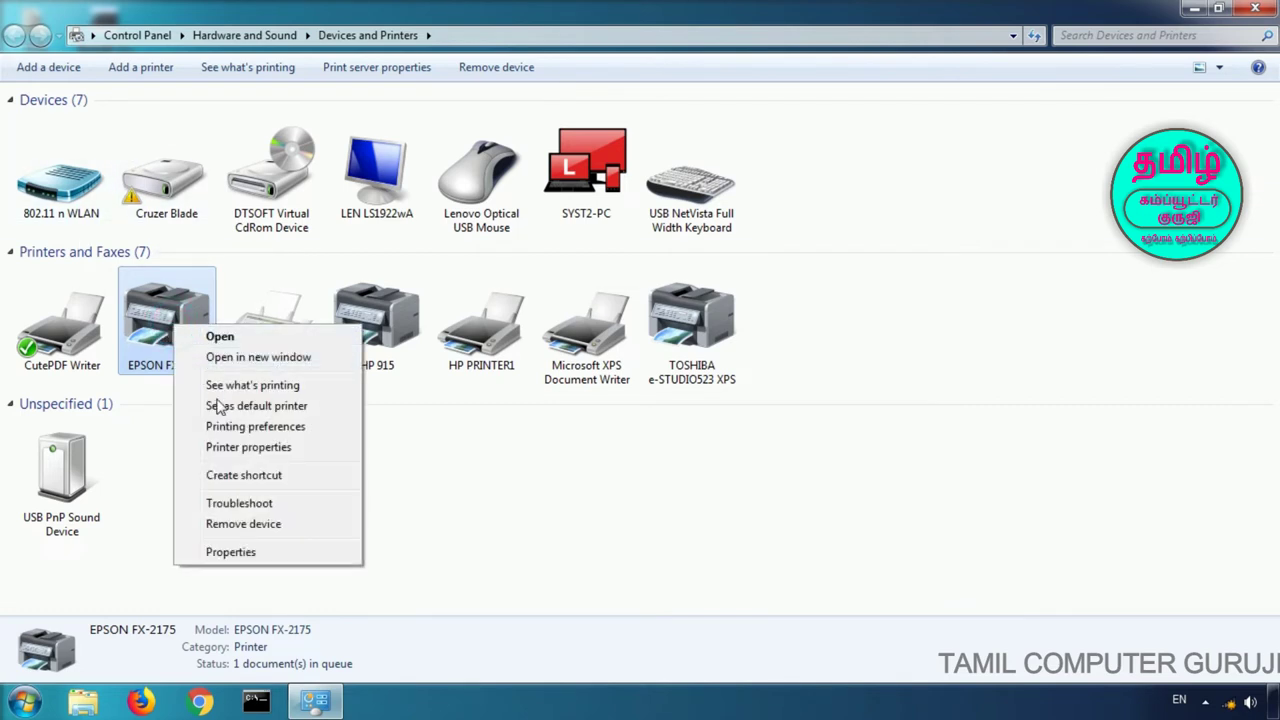
left_click(240, 448)
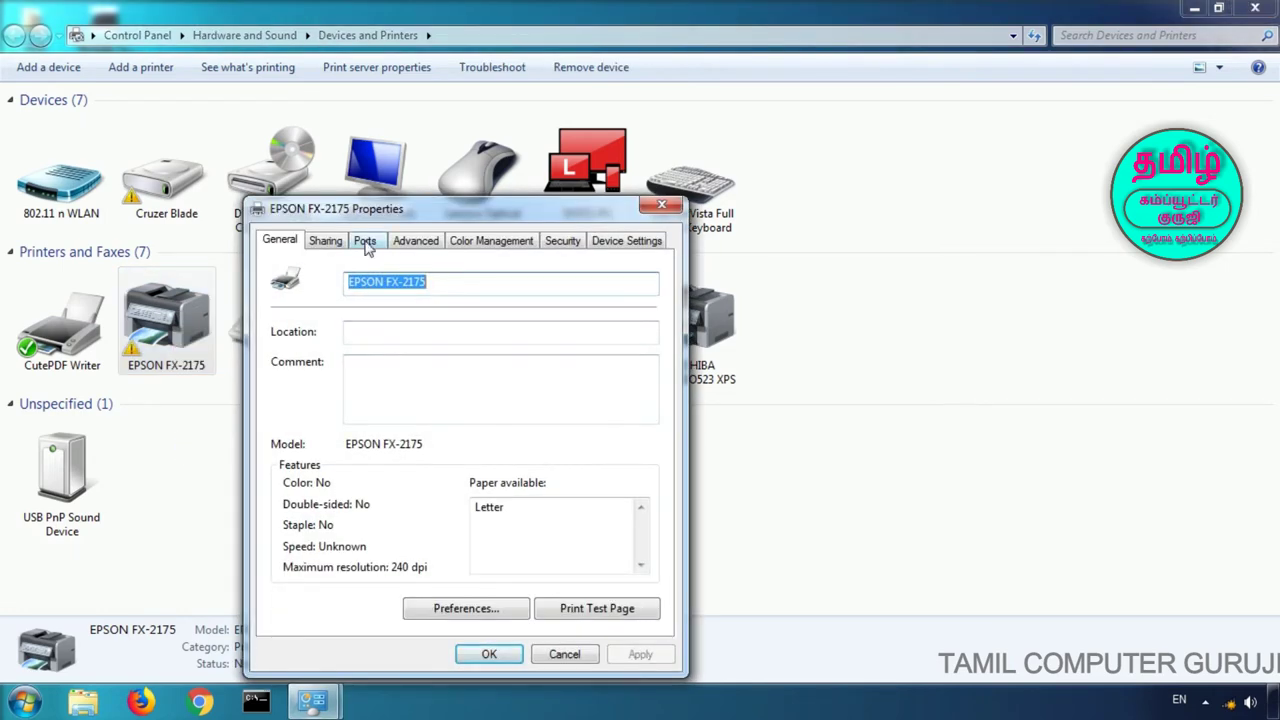
left_click(365, 241)
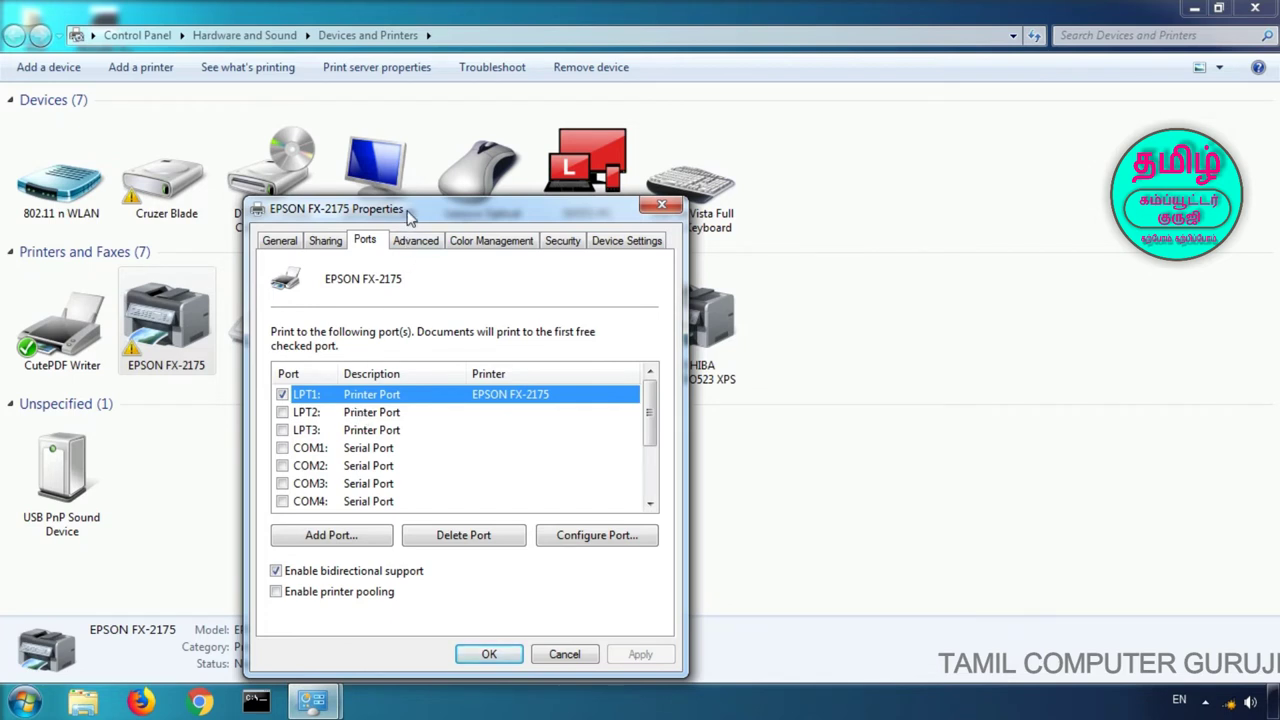
left_click_drag(407, 208, 400, 136)
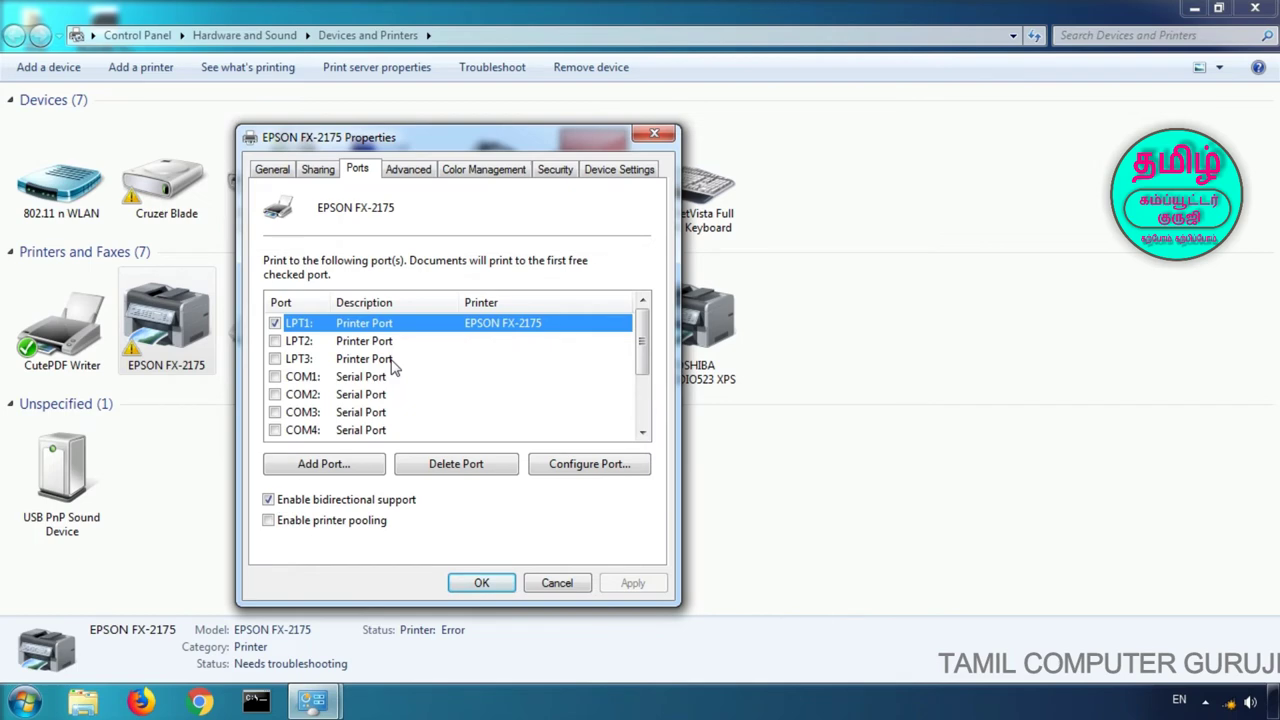
Open Device Manager from the computer's system properties and expand the Ports (COM & LPT) category
left_click(22, 700)
right_click(310, 395)
left_click(361, 550)
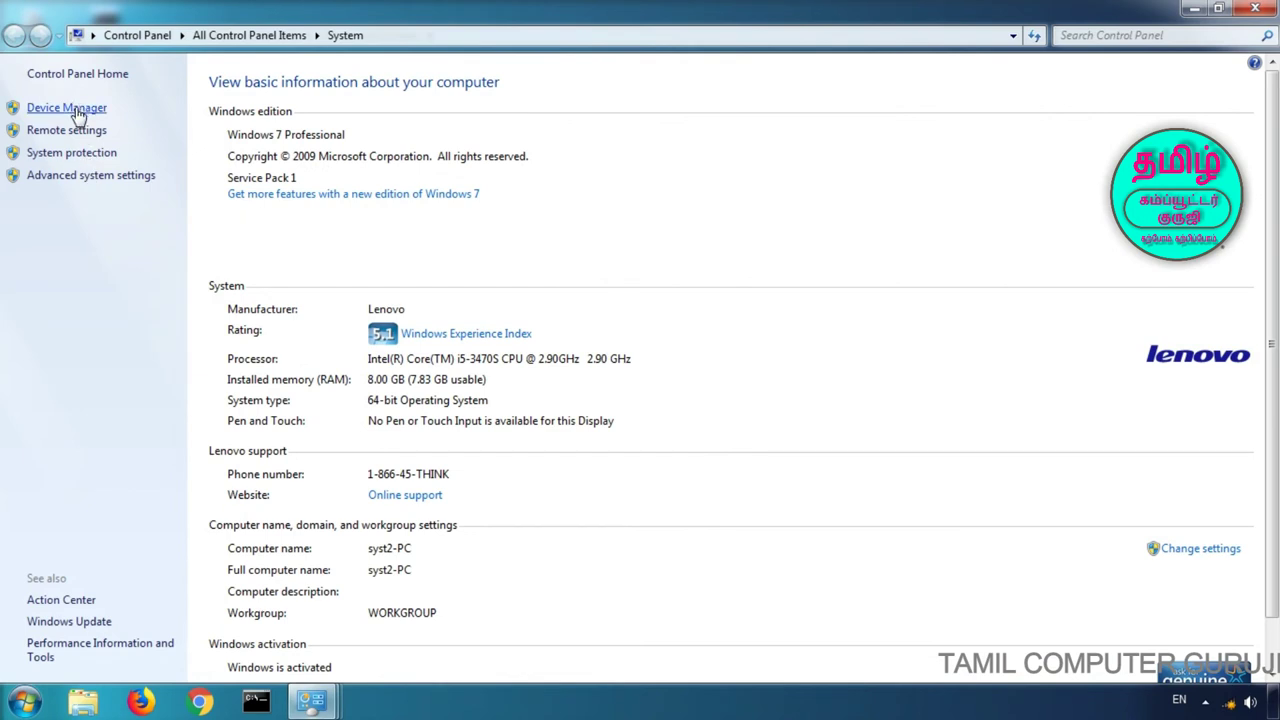
left_click(70, 108)
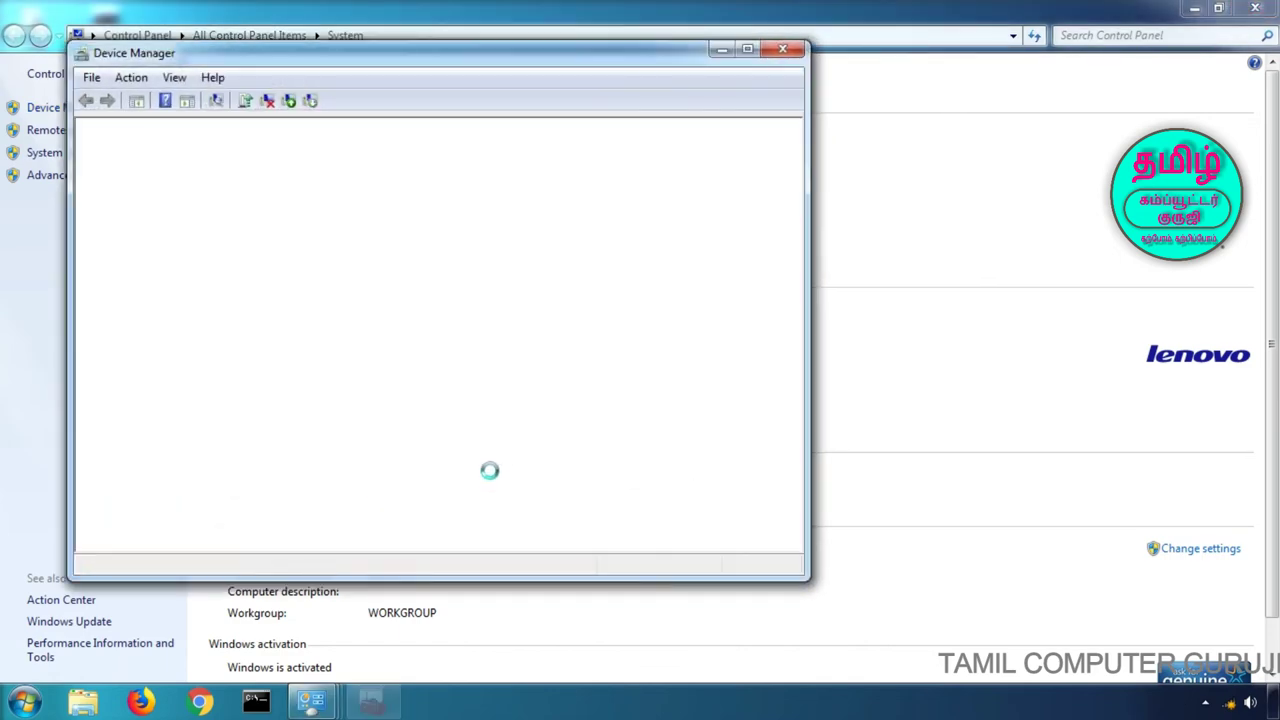
left_click(179, 314)
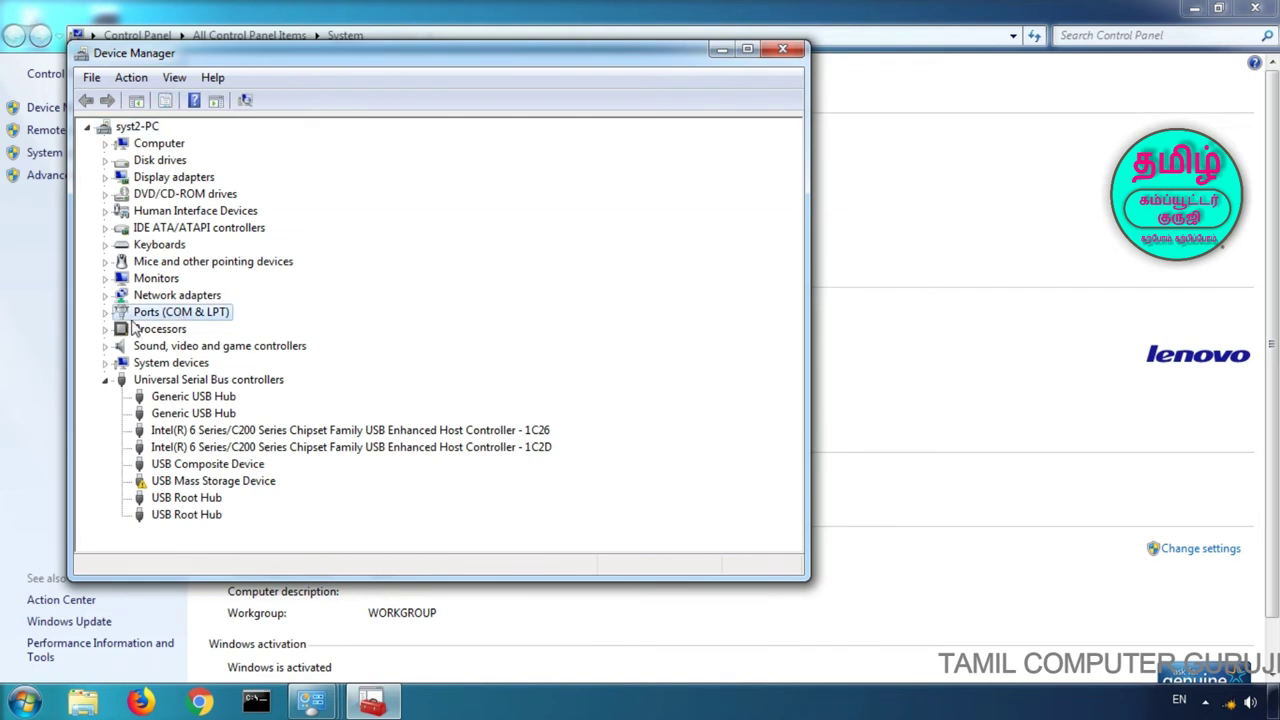
left_click(106, 313)
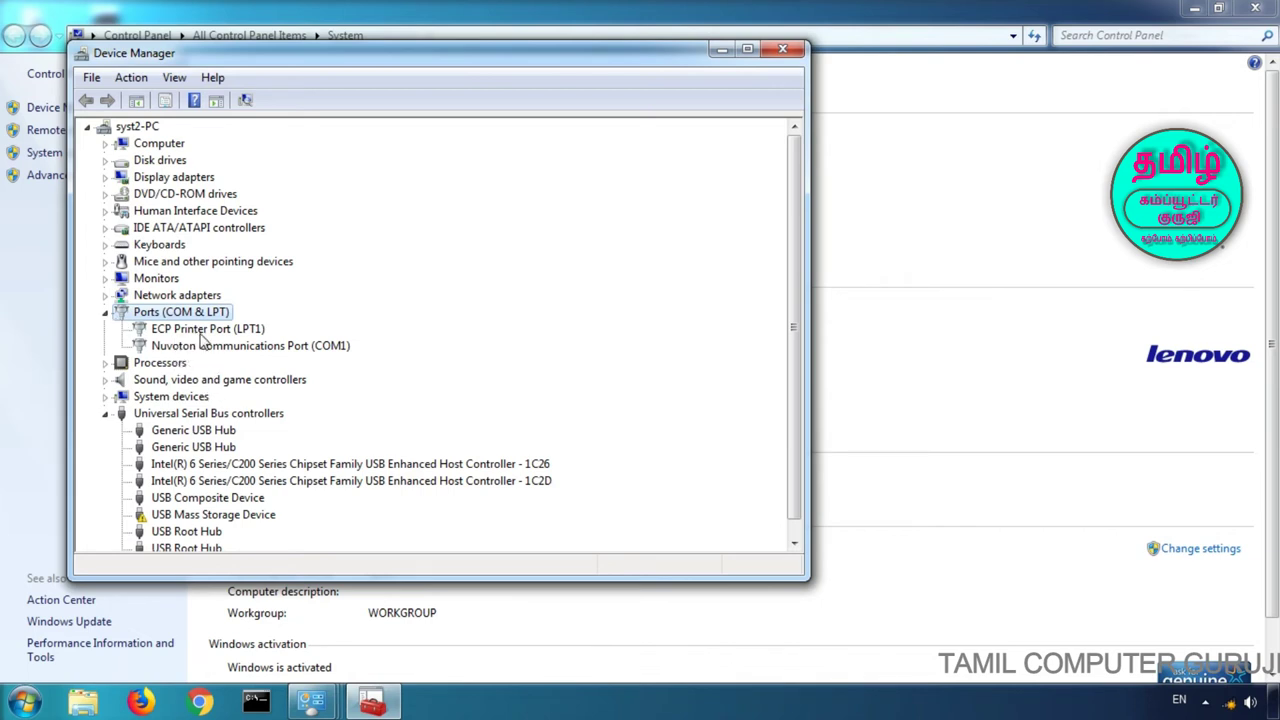
Check the device status of the ECP Printer Port (LPT1), close its properties and minimize Device Manager
left_click(255, 331)
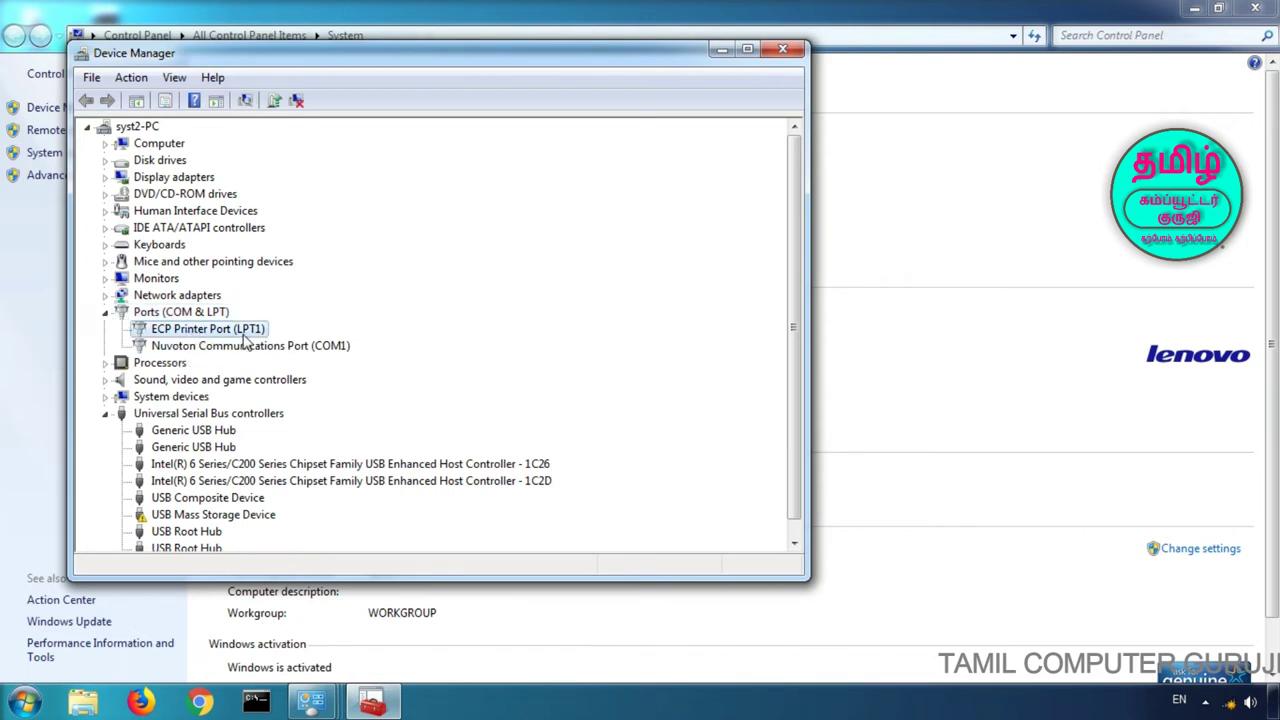
right_click(186, 338)
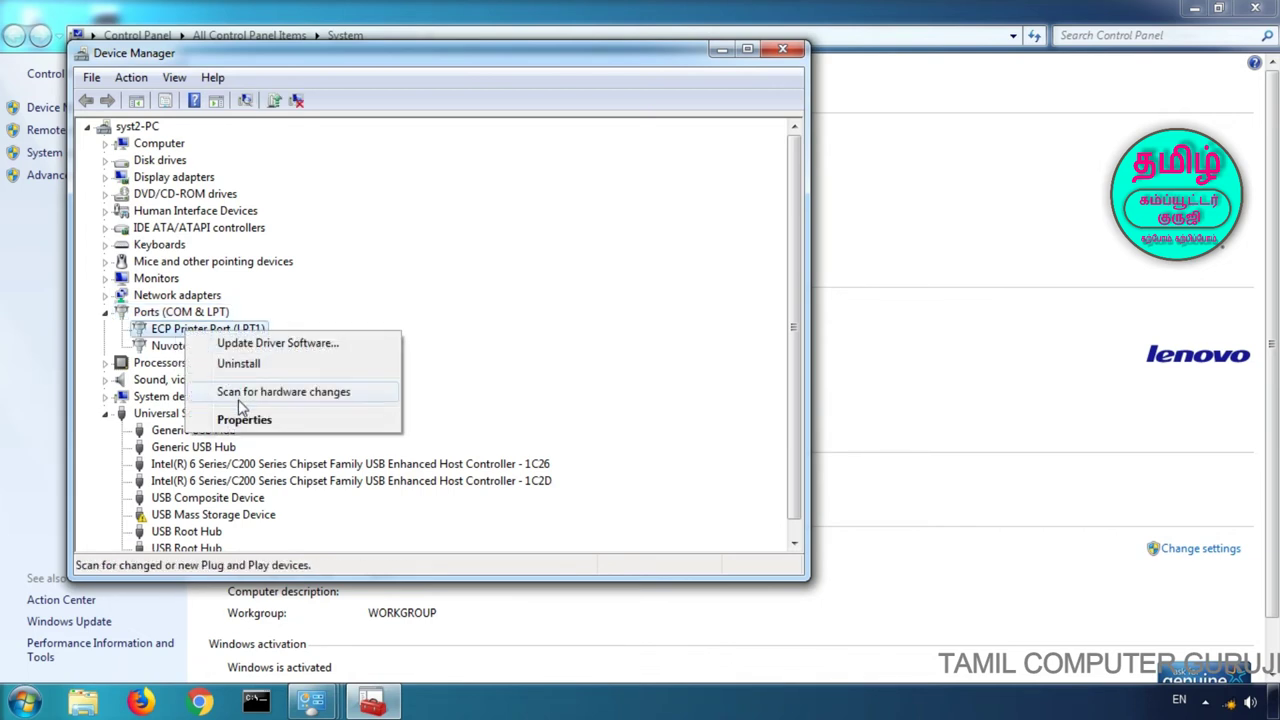
left_click(243, 421)
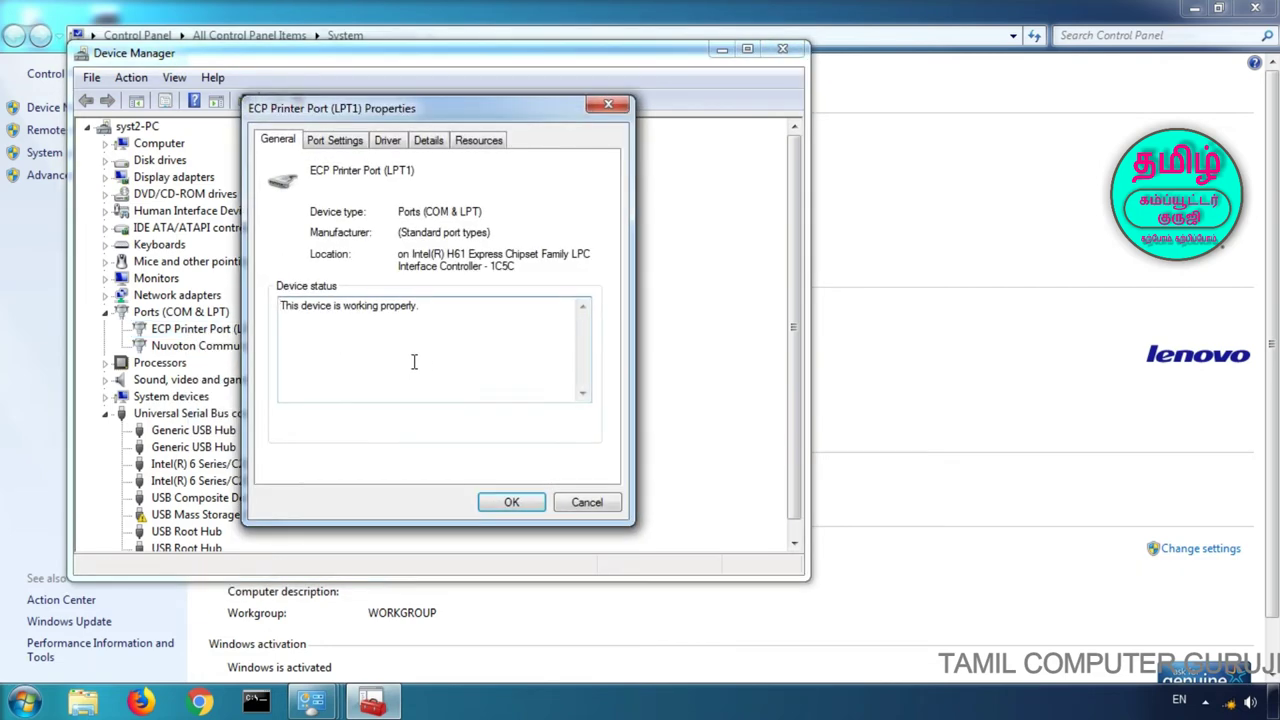
left_click(588, 502)
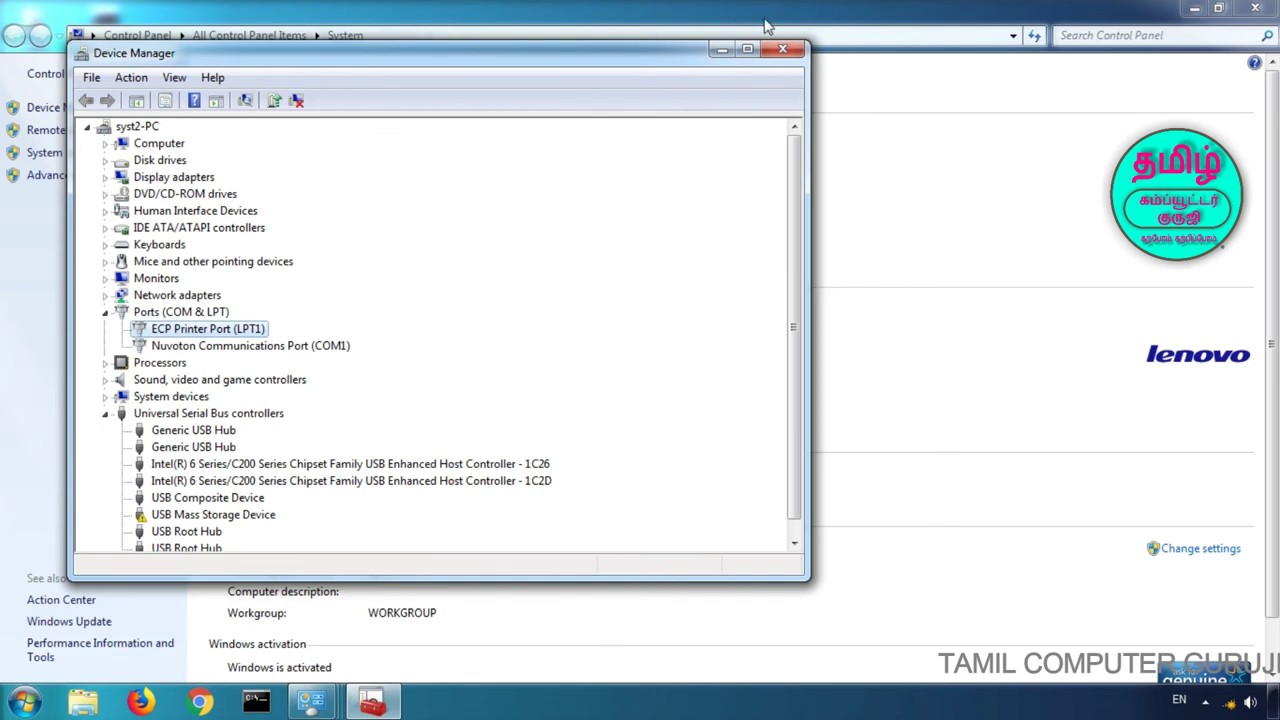
left_click(721, 49)
Return to the EPSON FX-2175 properties, assign the printer to port LPT3, and apply the change
mouse_move(312, 700)
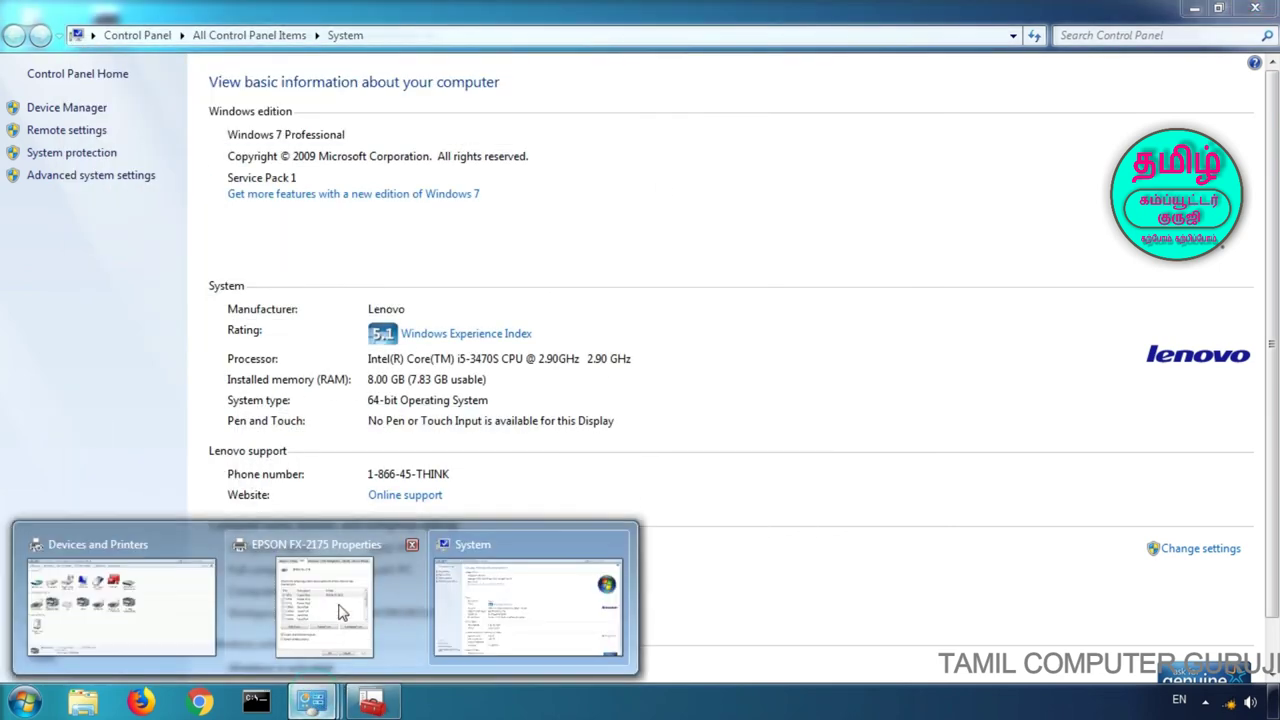
left_click(342, 598)
left_click(275, 358)
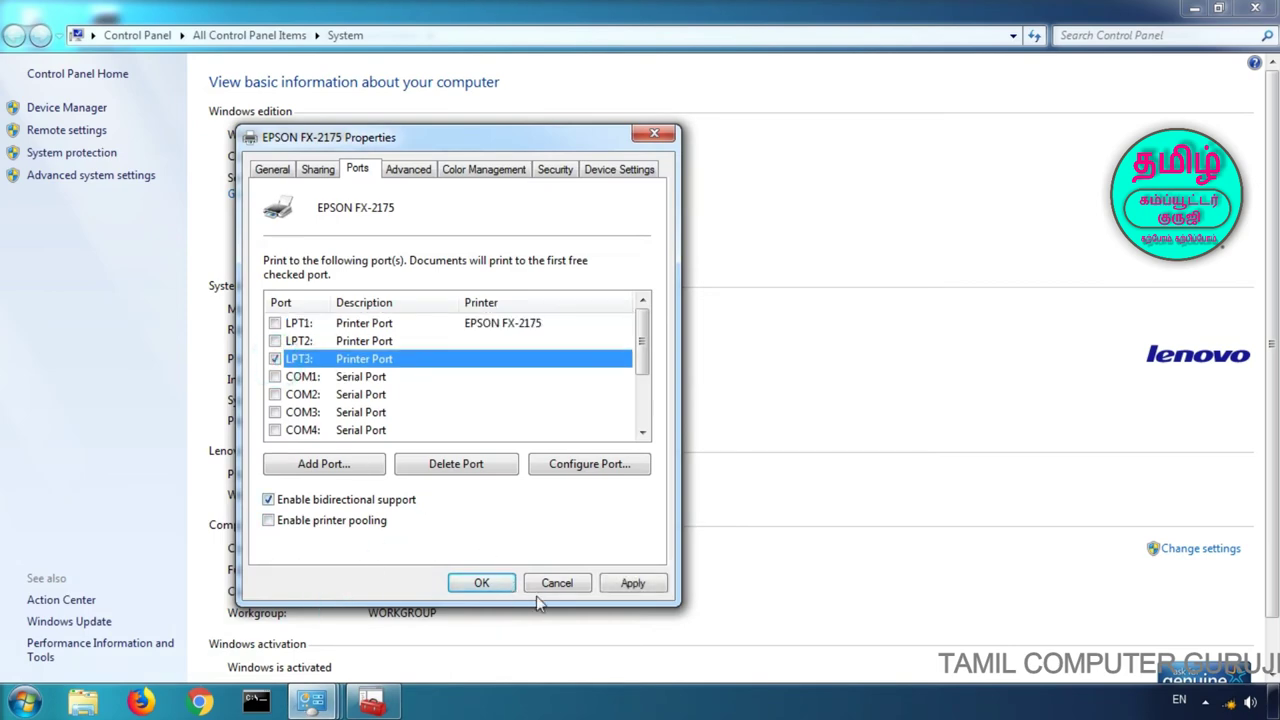
left_click(646, 584)
left_click(485, 586)
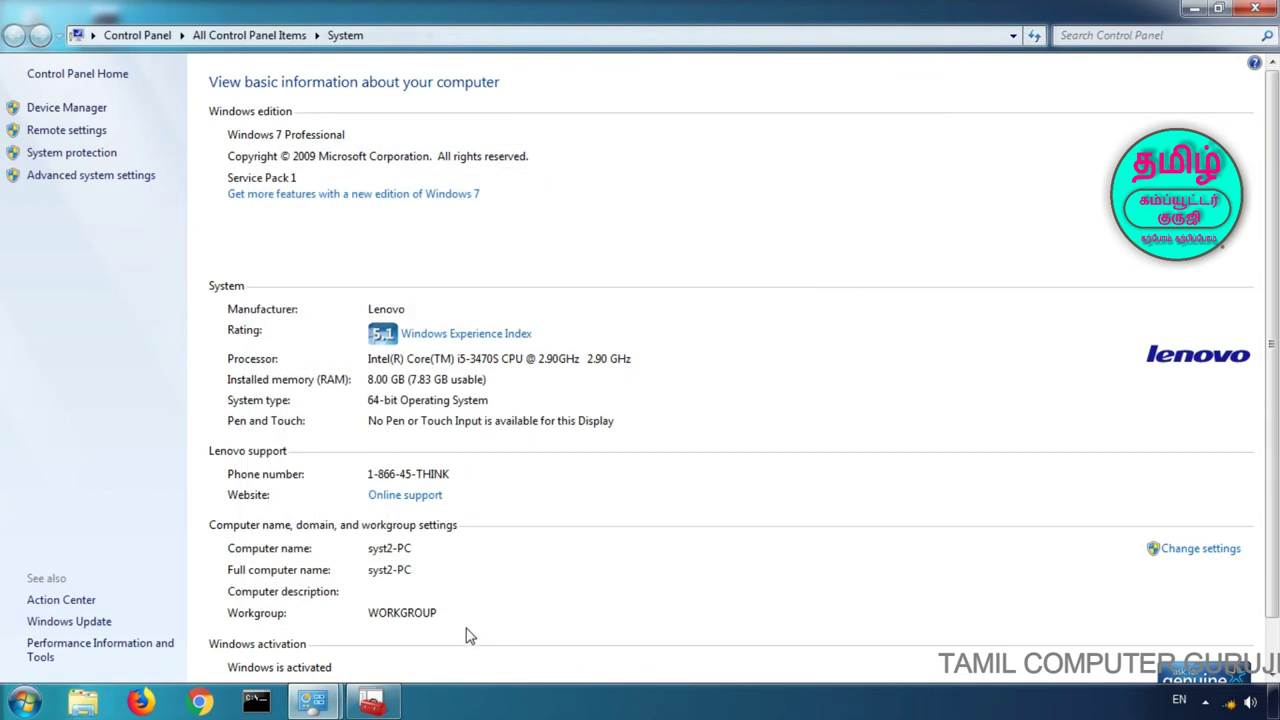
Review the COM1 and LPT1 ports in Device Manager, and close the Device Manager and Control Panel windows
left_click(313, 700)
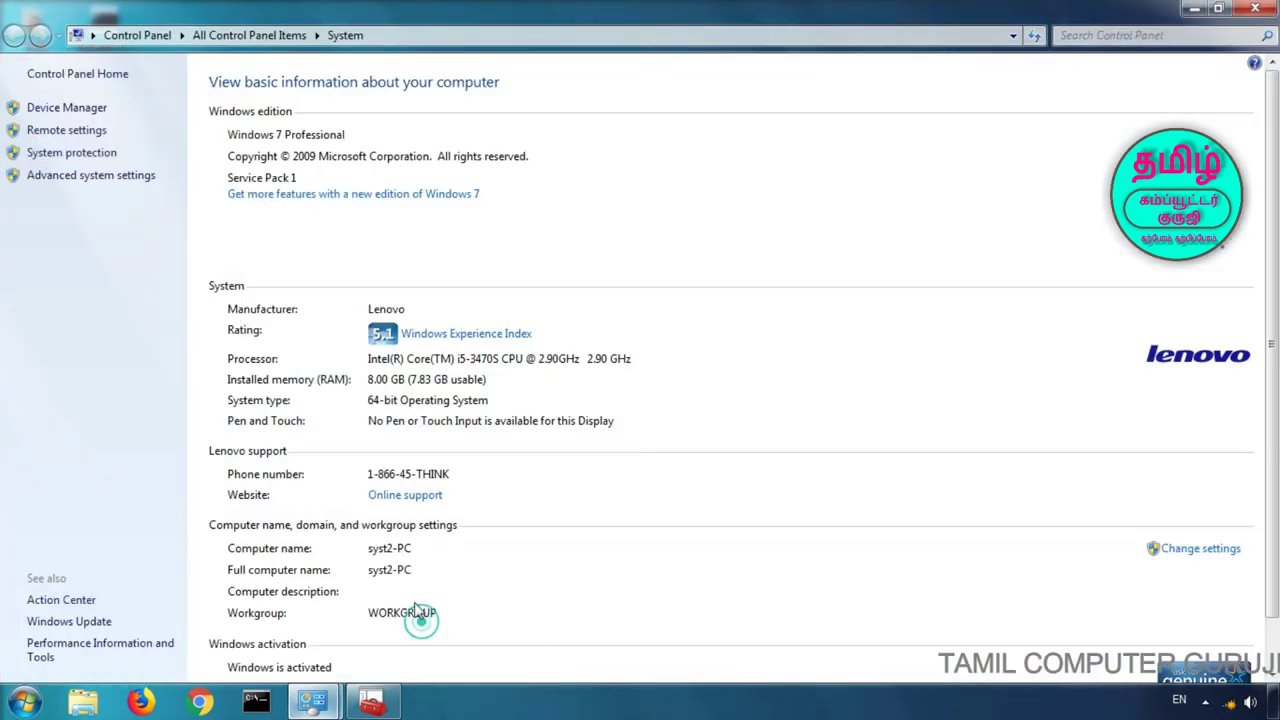
left_click(372, 700)
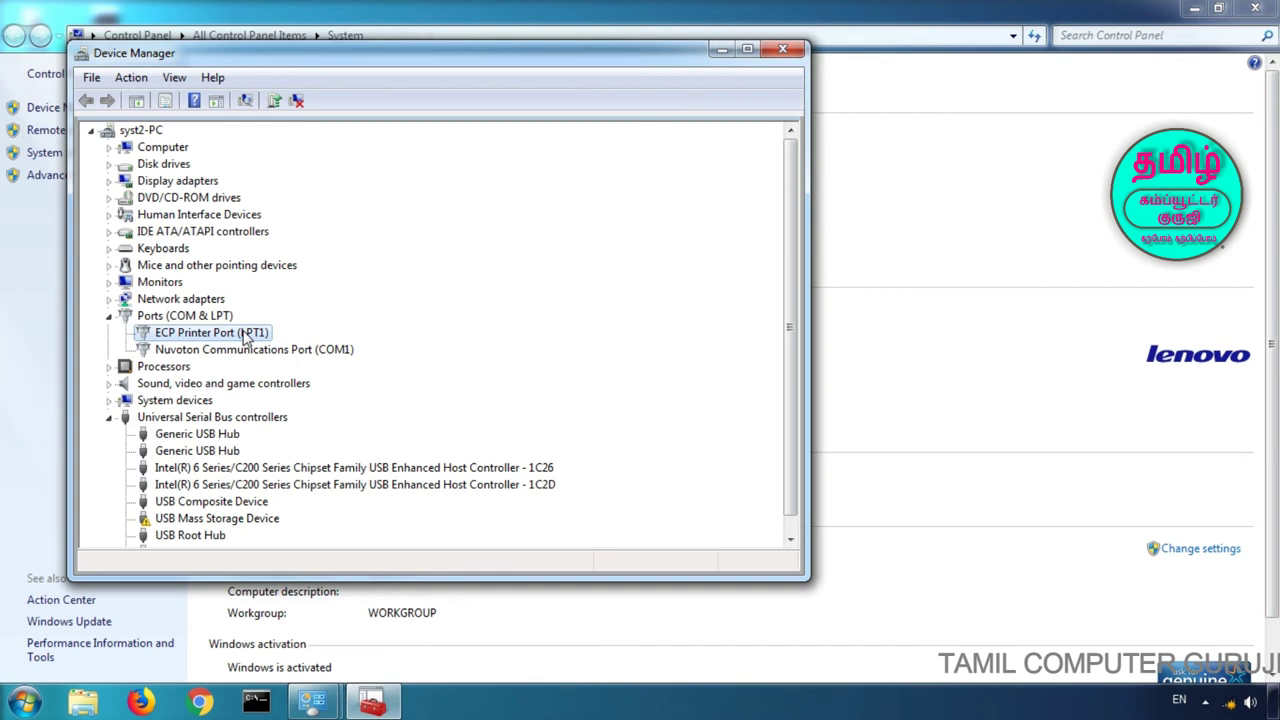
left_click(230, 350)
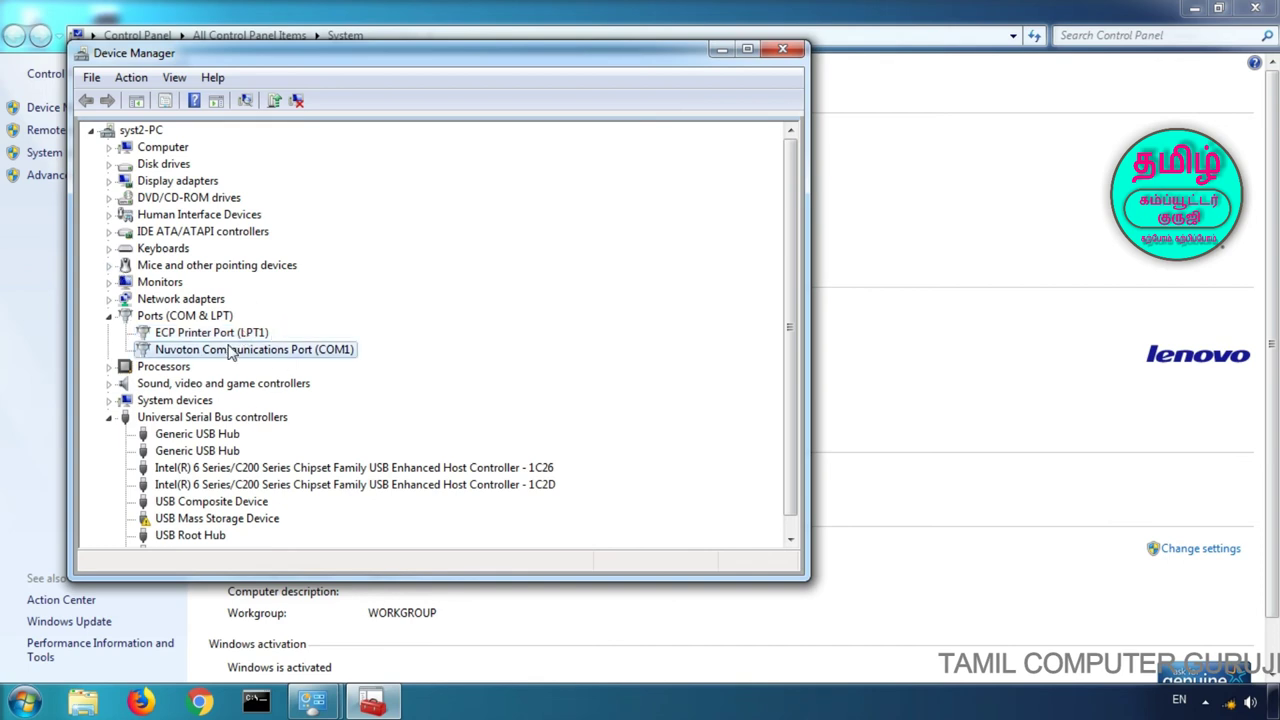
left_click(233, 335)
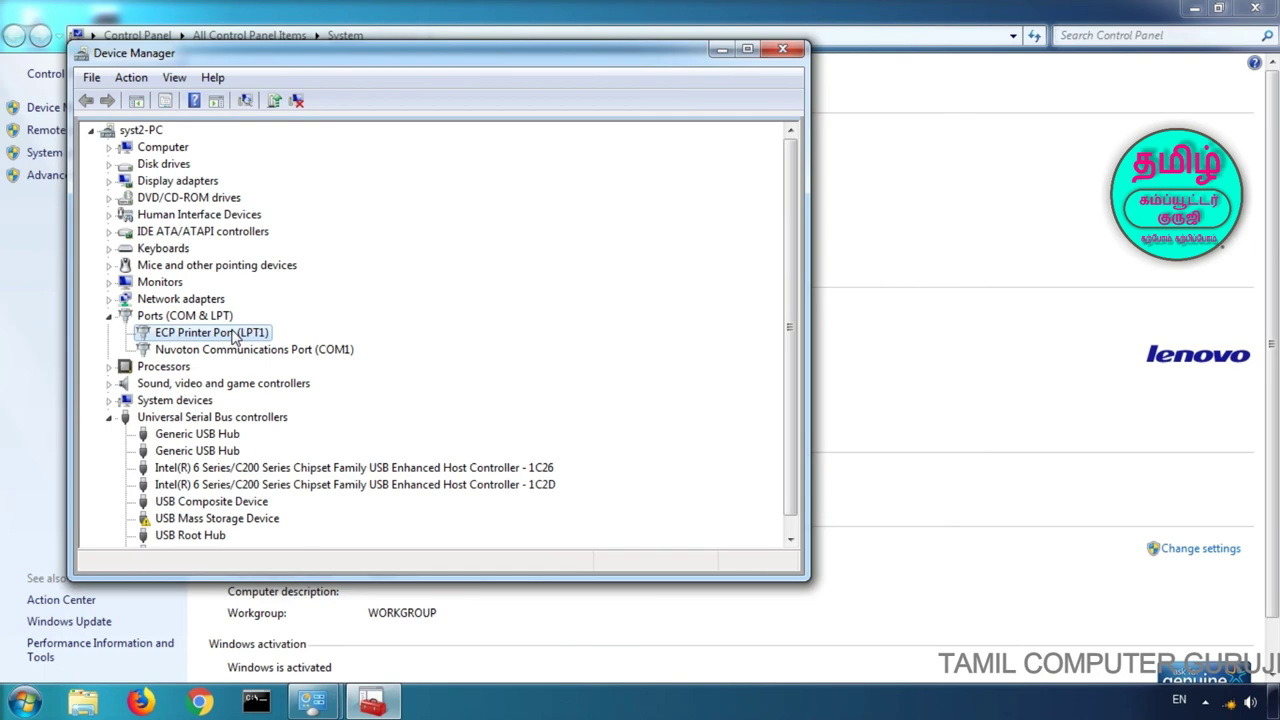
left_click(781, 51)
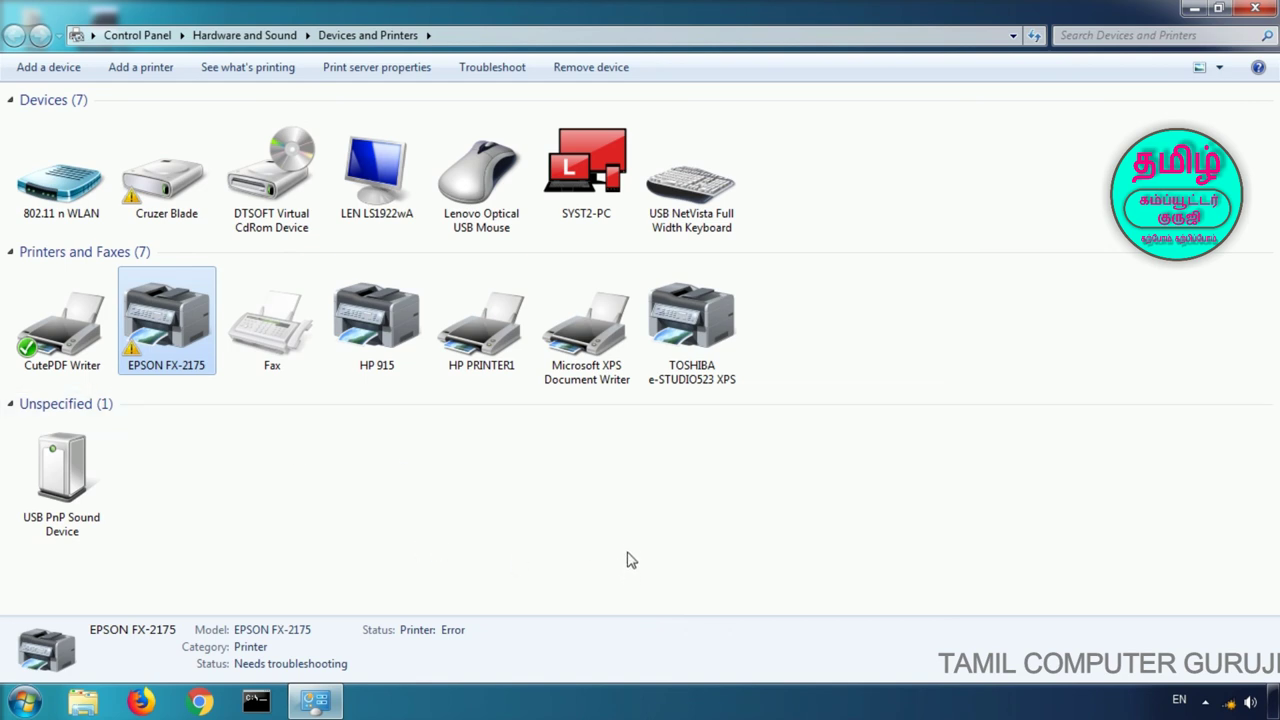
left_click(1252, 9)
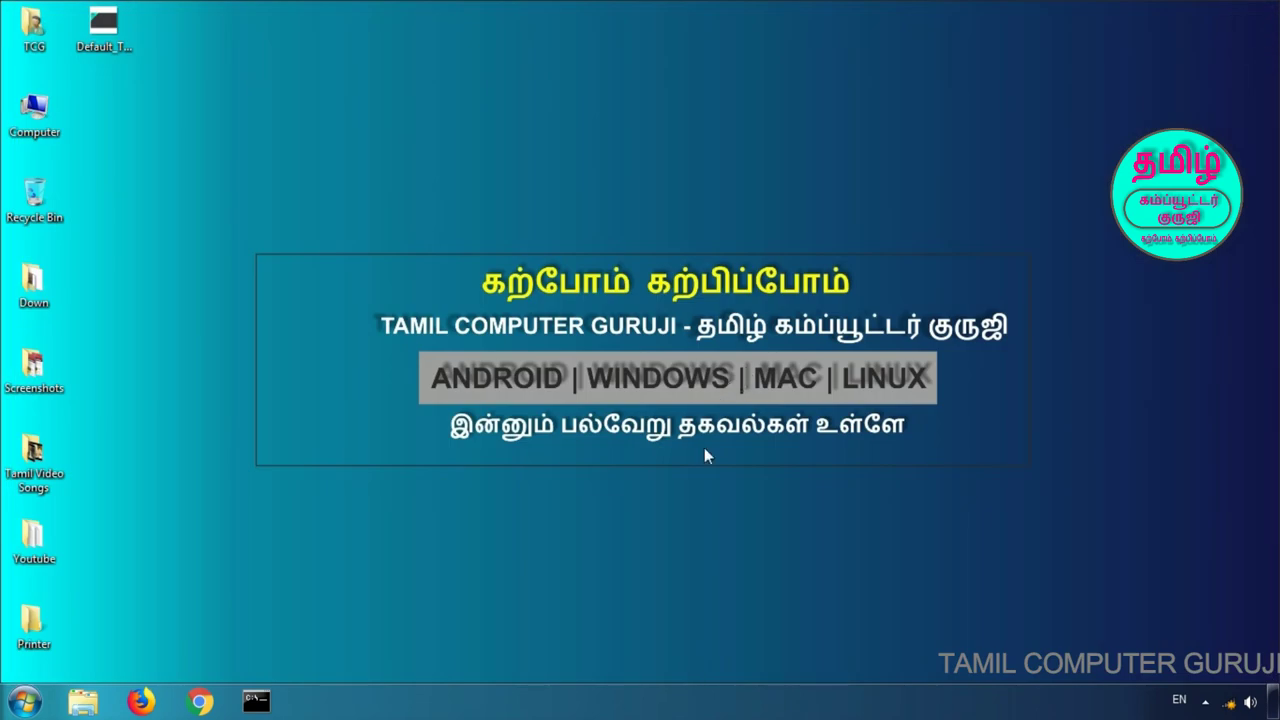